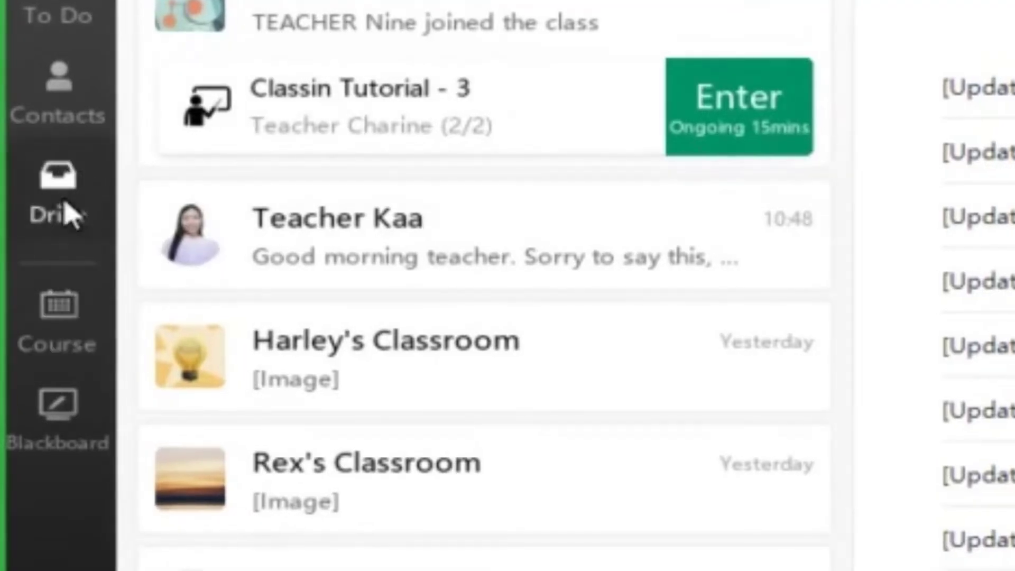
Frame the Drive entry with a red rectangle, and delete the rectangle
{"action": "left_click_drag", "start_coordinate": [7, 142], "coordinate": [114, 262]}
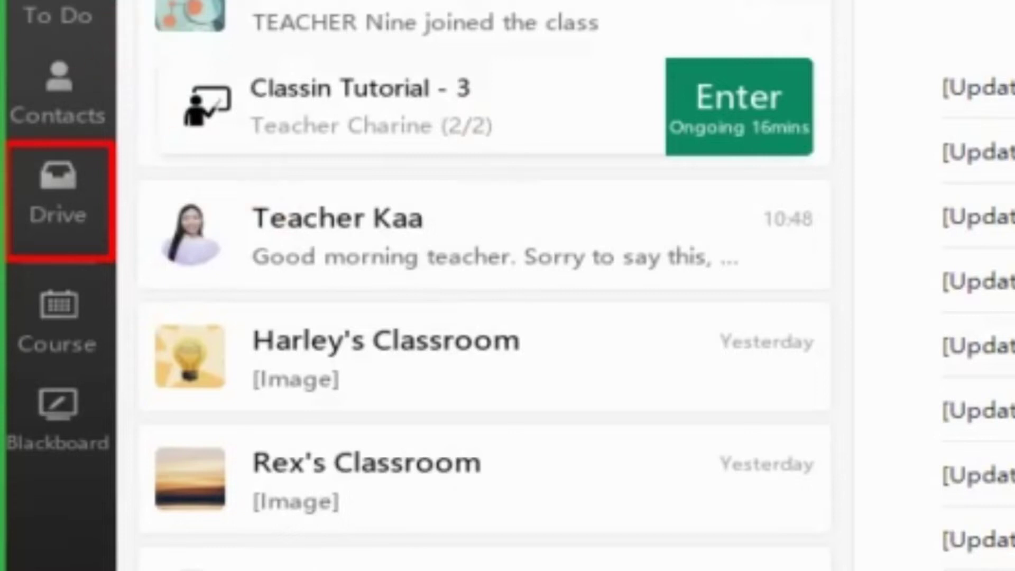
{"action": "left_click", "coordinate": [68, 261]}
{"action": "key", "text": "Delete"}
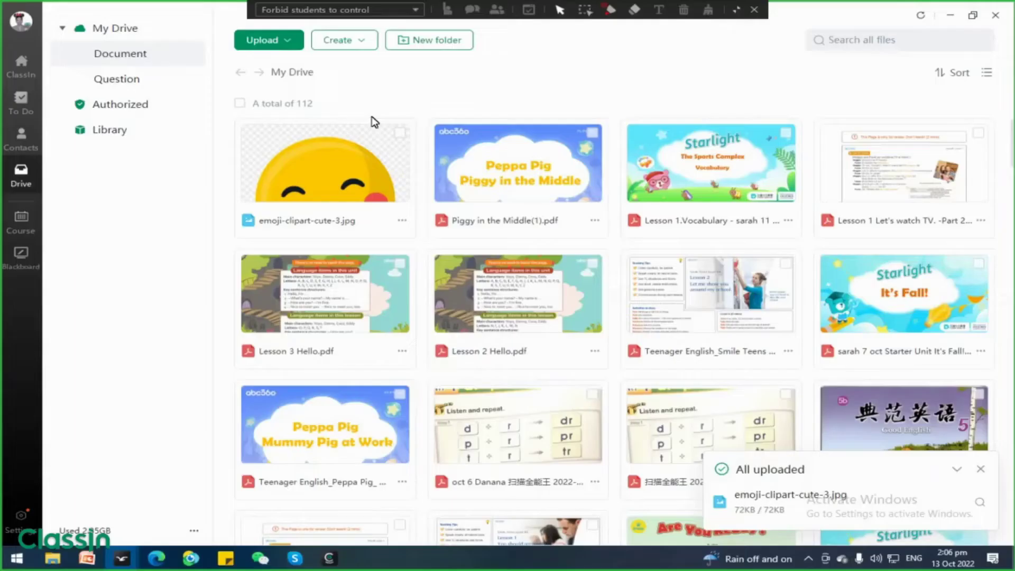
Close the finished upload notice and move the red highlight frame from Document onto Upload
{"action": "left_click", "coordinate": [979, 469]}
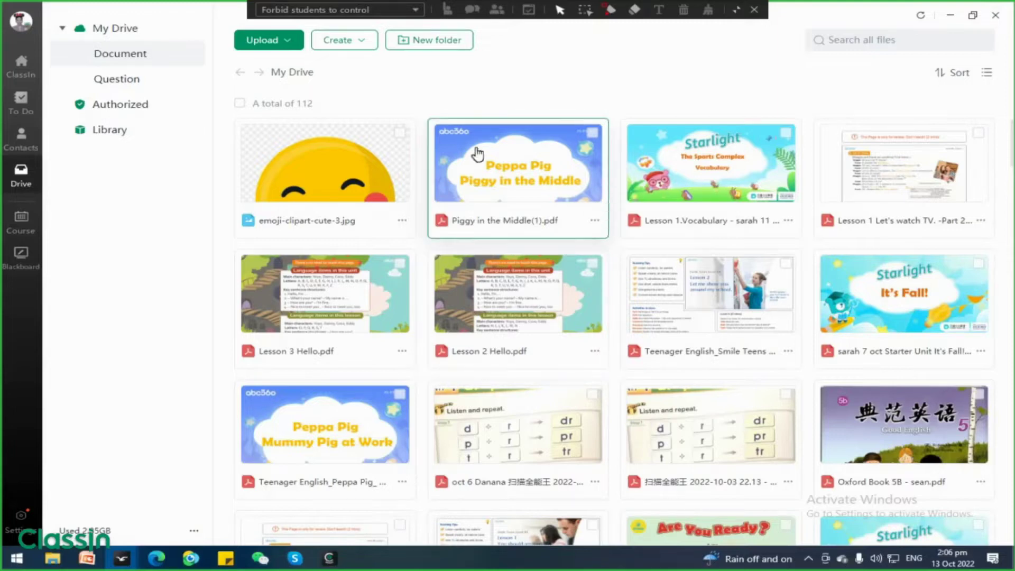
{"action": "left_click", "coordinate": [113, 57]}
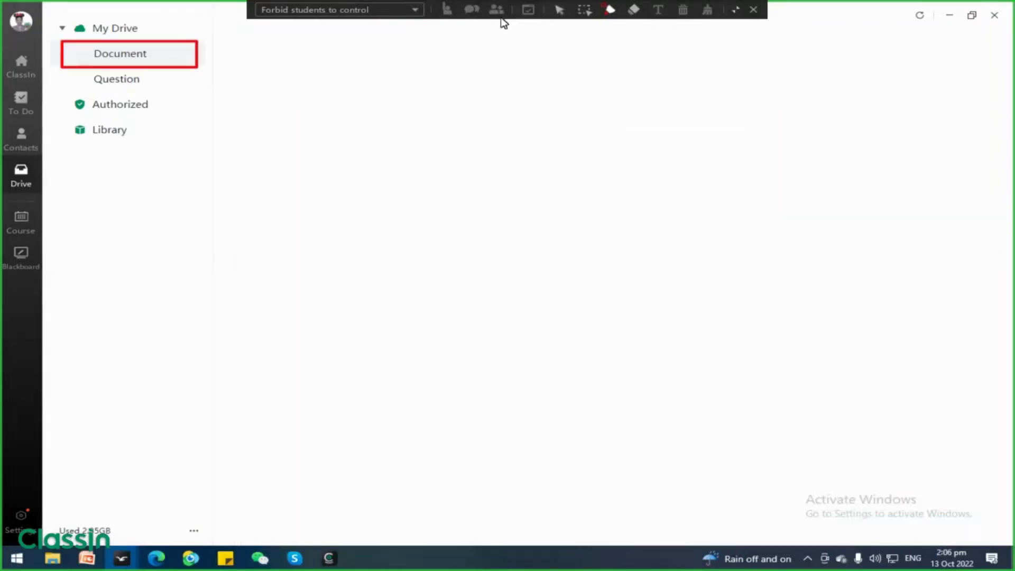
{"action": "mouse_move", "coordinate": [141, 66]}
{"action": "left_mouse_down"}
{"action": "mouse_move", "coordinate": [268, 46]}
{"action": "mouse_move", "coordinate": [274, 54]}
{"action": "left_mouse_up"}
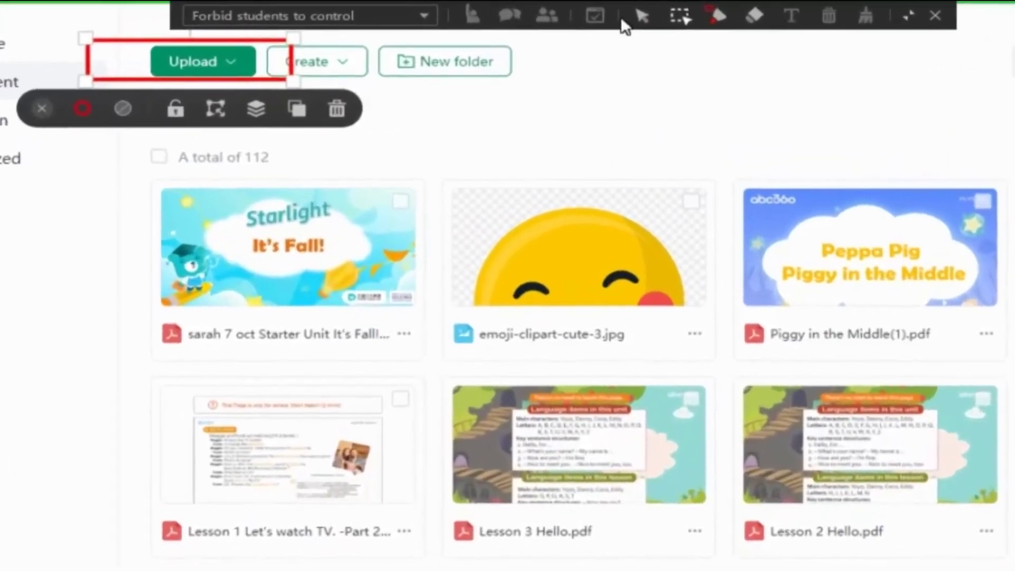
Open the chooser for uploading a file to My Drive and delete the red frame around Upload
{"action": "left_click", "coordinate": [559, 10]}
{"action": "left_click", "coordinate": [192, 64]}
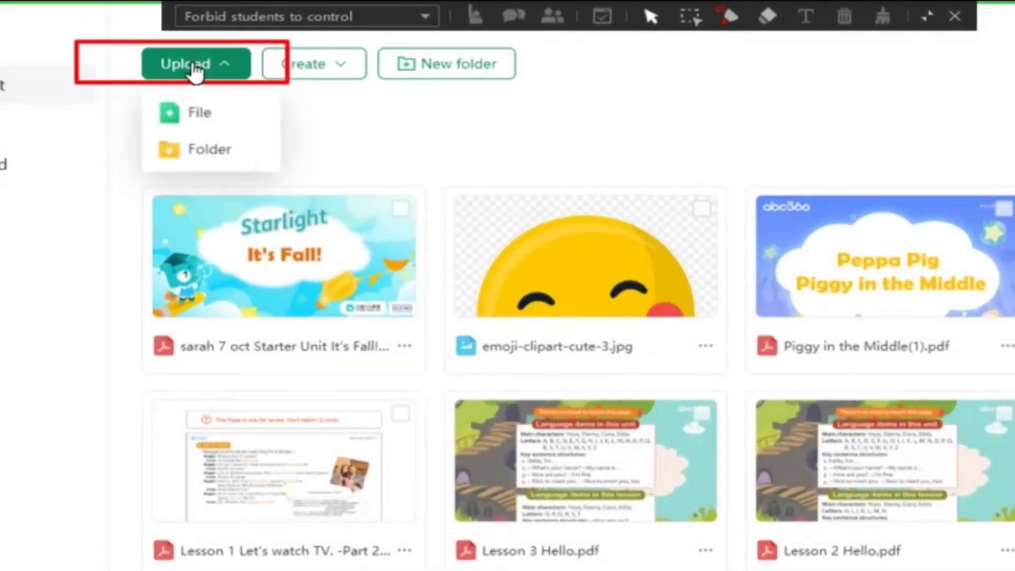
{"action": "left_click", "coordinate": [209, 118]}
{"action": "left_click", "coordinate": [690, 16]}
{"action": "left_click", "coordinate": [217, 79]}
{"action": "key", "text": "Delete"}
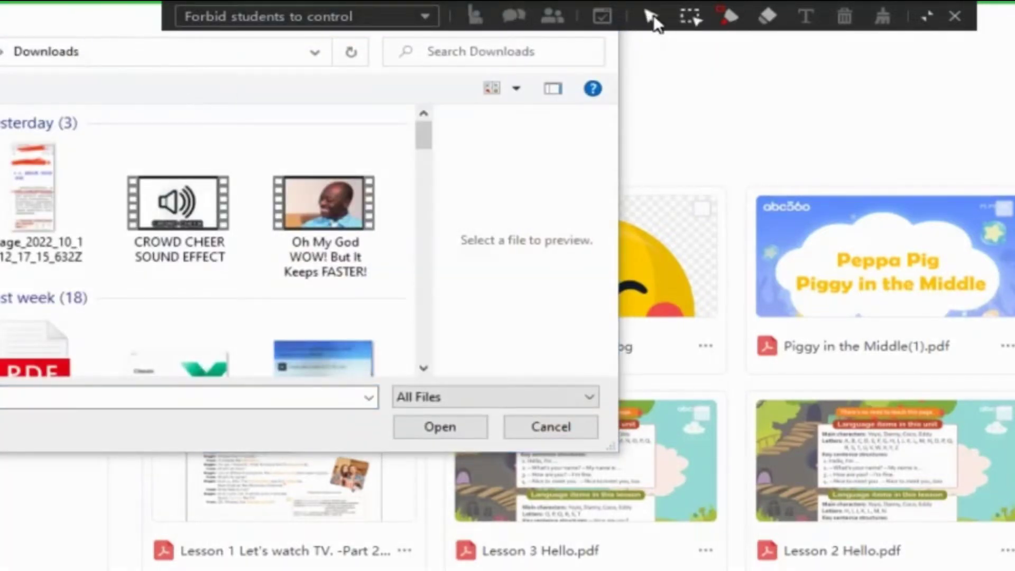
Find and select the oct 6 PDF dated 2022-10-03 22.13 in the Downloads folder for upload
{"action": "left_click_drag", "start_coordinate": [48, 17], "coordinate": [87, 38]}
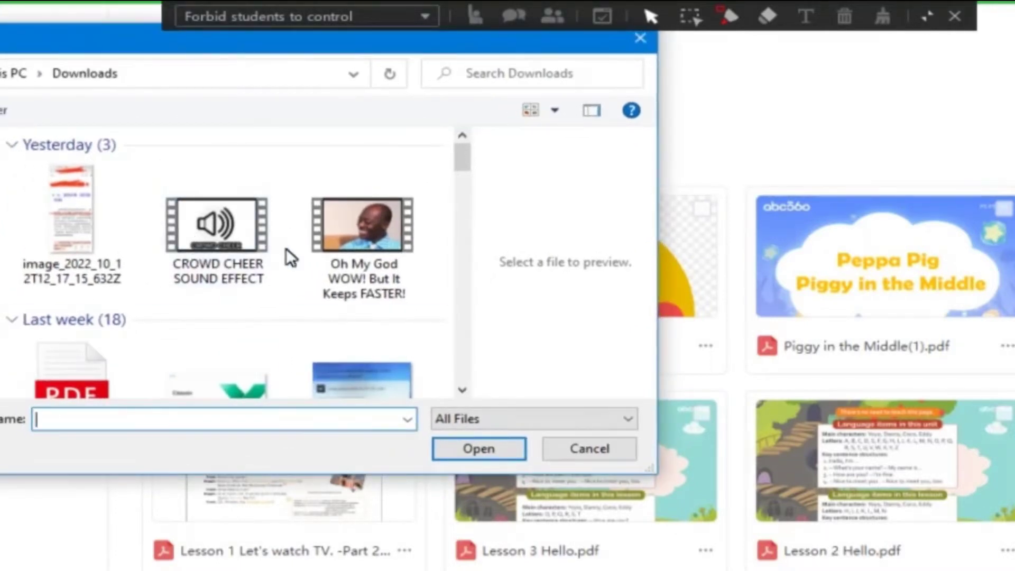
{"action": "scroll", "coordinate": [259, 275], "scroll_direction": "down", "scroll_amount": 2}
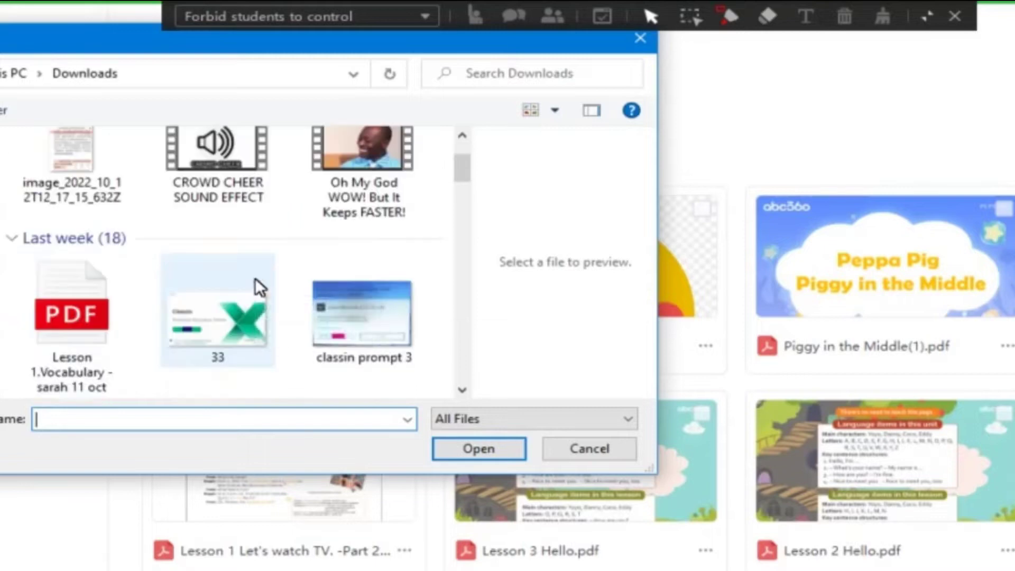
{"action": "scroll", "coordinate": [259, 268], "scroll_direction": "down", "scroll_amount": 15}
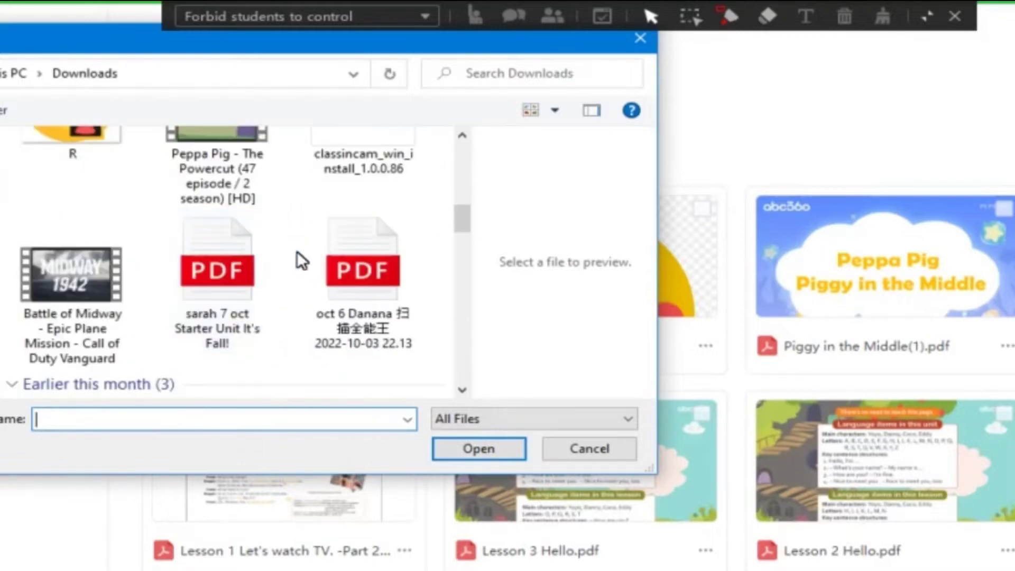
{"action": "scroll", "coordinate": [307, 256], "scroll_direction": "up", "scroll_amount": 2}
{"action": "left_click", "coordinate": [352, 203]}
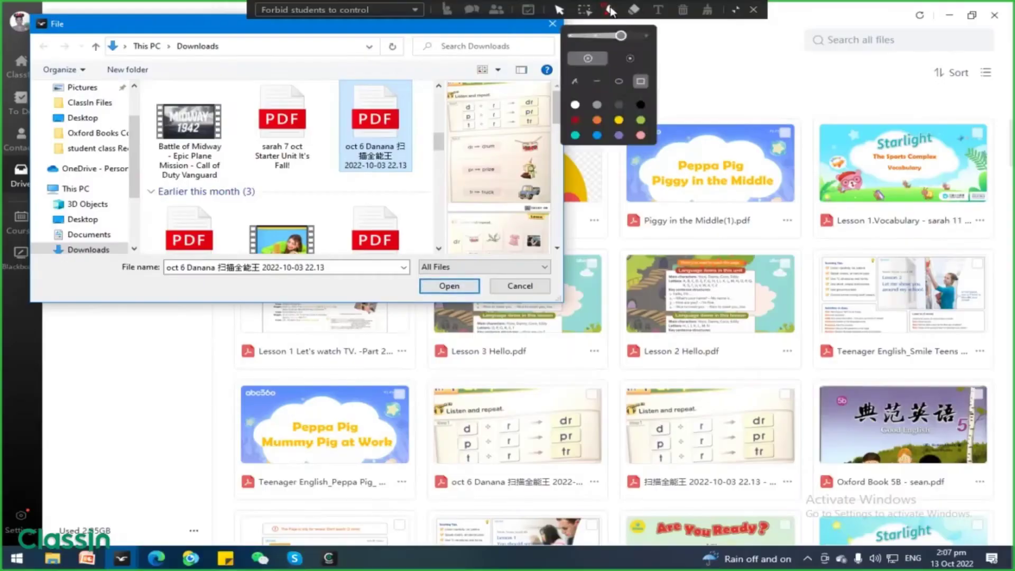
Mark the Open button with a red frame and upload the selected PDF, replacing the file with the same name
{"action": "left_click", "coordinate": [728, 16]}
{"action": "left_click_drag", "start_coordinate": [418, 430], "coordinate": [477, 457]}
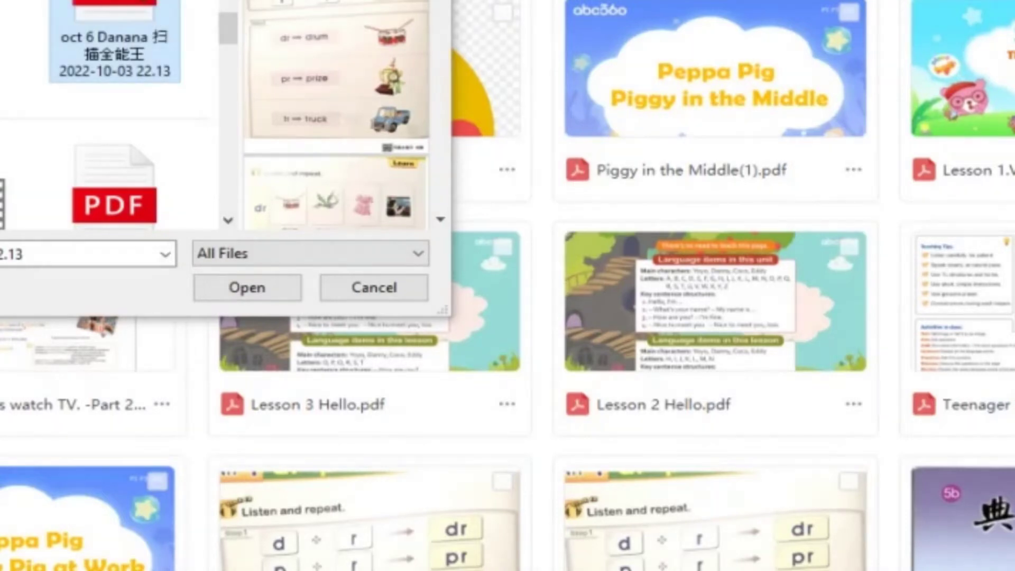
{"action": "left_click", "coordinate": [255, 290]}
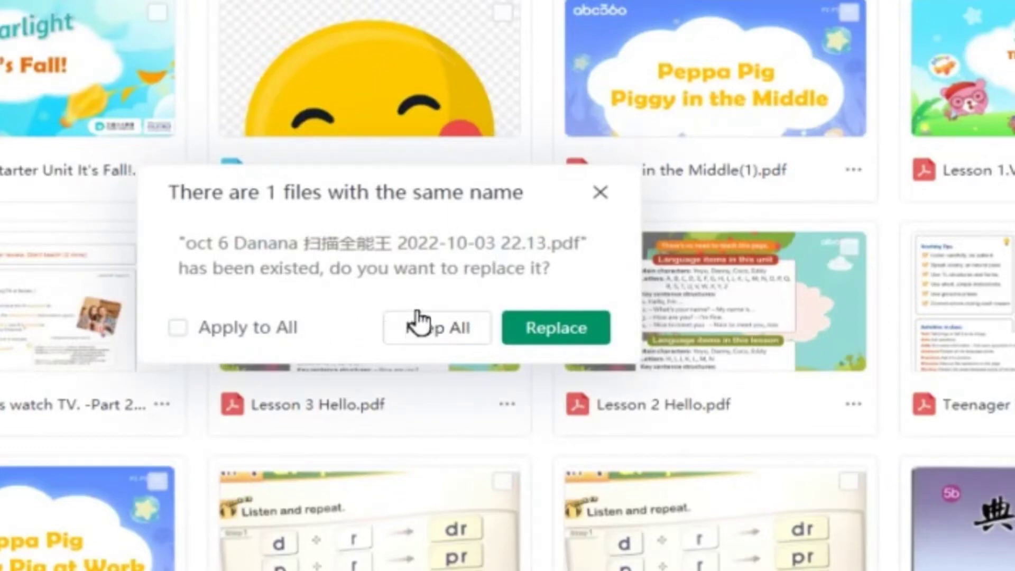
{"action": "left_click", "coordinate": [566, 331]}
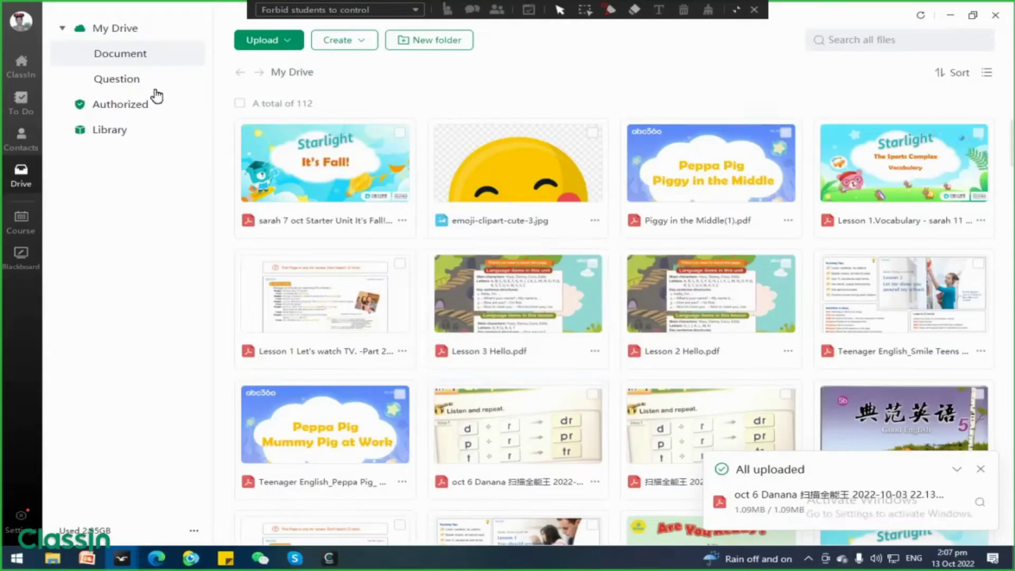
Return to the ClassIn home page and end the screen sharing to get back to the classroom
{"action": "left_click", "coordinate": [21, 67]}
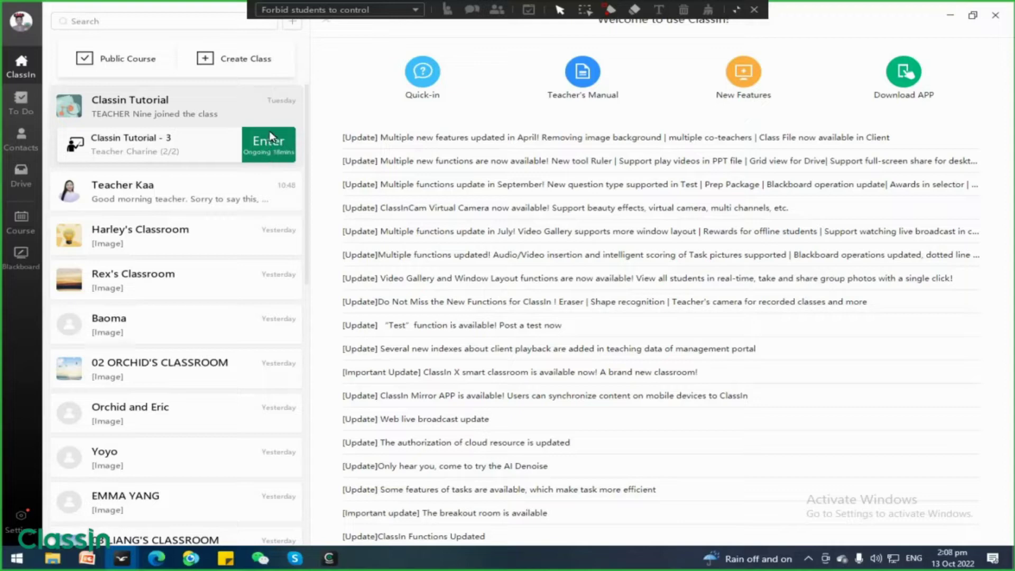
{"action": "left_click", "coordinate": [754, 12]}
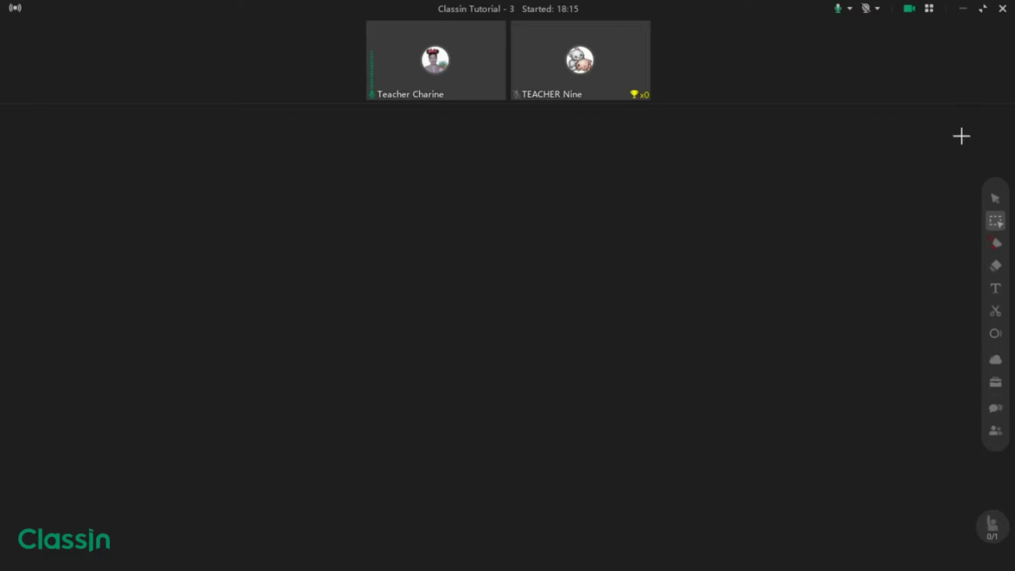
Paste the copied toolbar picture onto the blackboard and place it beside the classroom toolbar
{"action": "key", "text": "ctrl+v"}
{"action": "left_click_drag", "start_coordinate": [67, 236], "coordinate": [925, 241]}
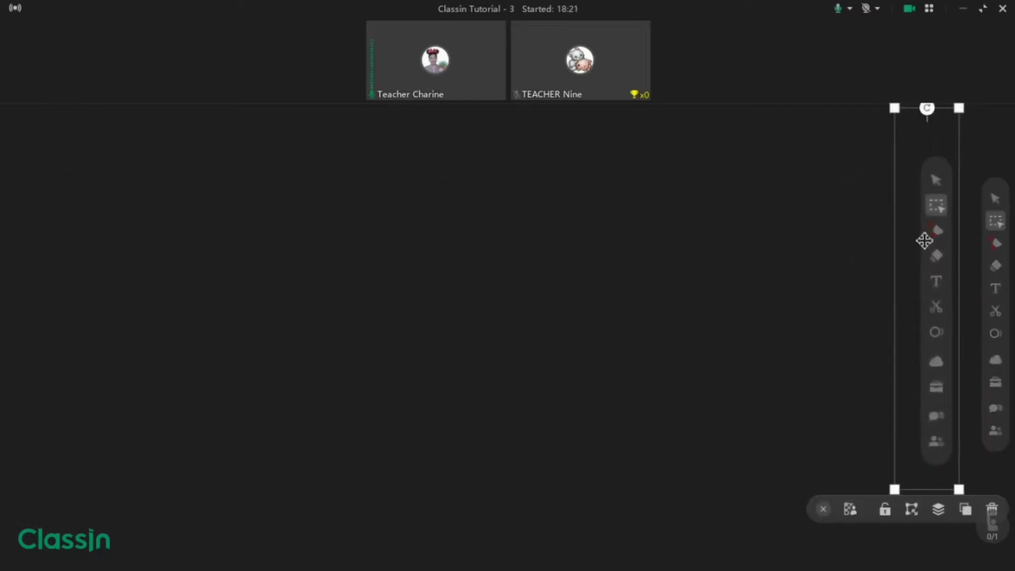
Draw a red rectangle around the cloud icon in the pasted toolbar picture, and delete it
{"action": "left_click", "coordinate": [996, 243]}
{"action": "left_click_drag", "start_coordinate": [904, 339], "coordinate": [961, 375]}
{"action": "left_click", "coordinate": [996, 221]}
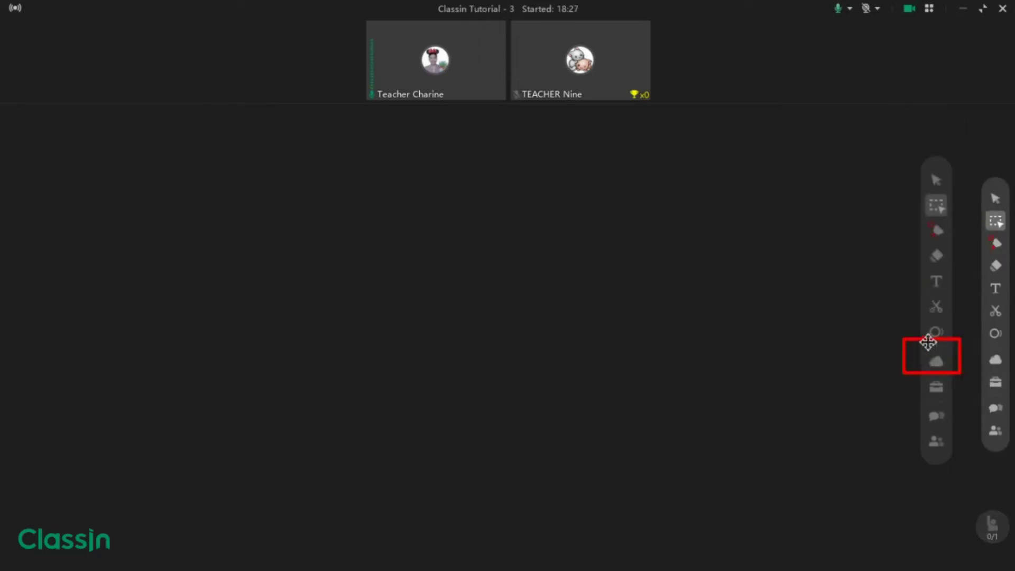
{"action": "left_click", "coordinate": [921, 338]}
{"action": "key", "text": "Delete"}
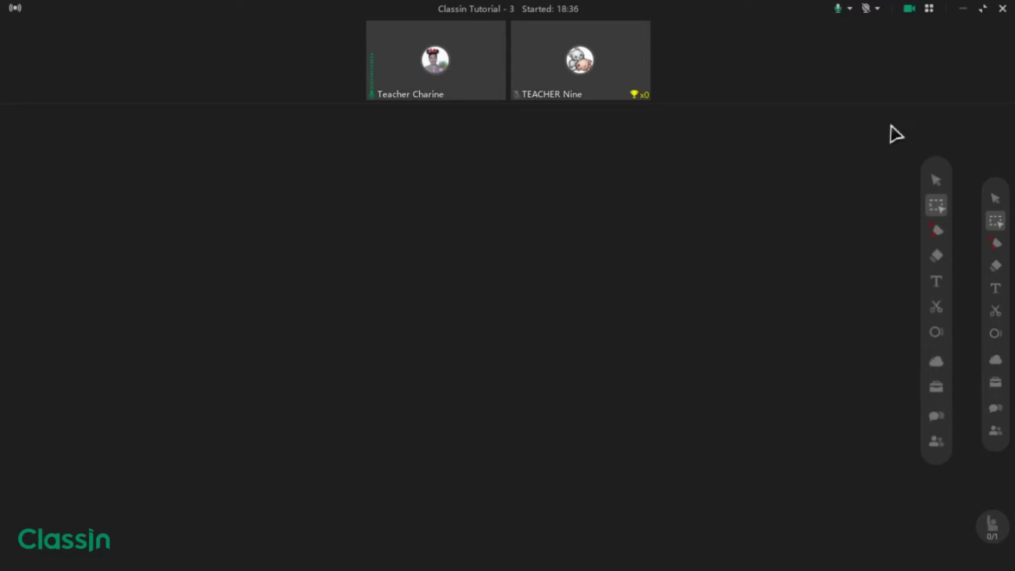
Move the pasted toolbar picture closer to the classroom toolbar and open the cloud drive
{"action": "left_click_drag", "start_coordinate": [940, 209], "coordinate": [950, 216]}
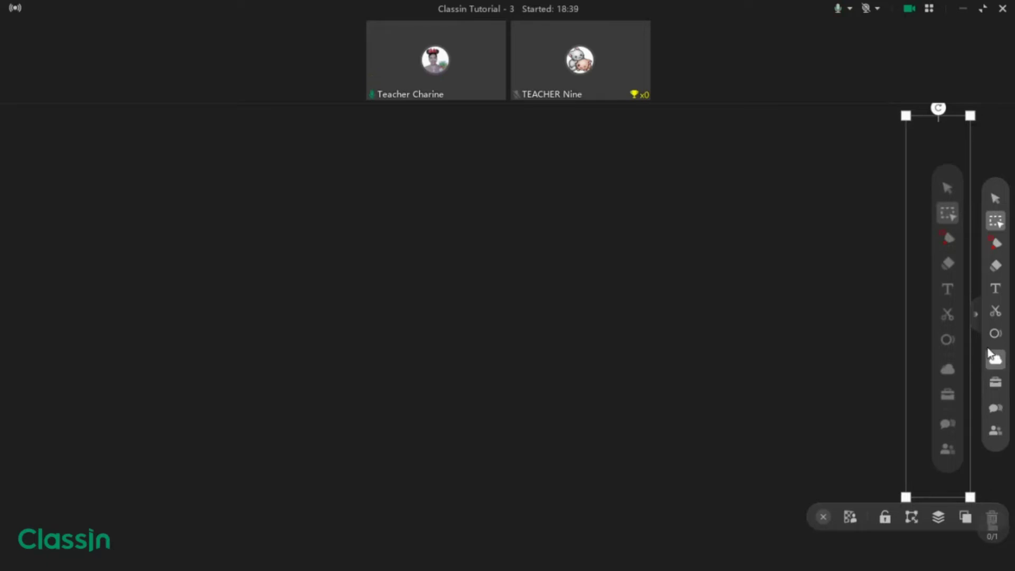
{"action": "left_click", "coordinate": [994, 359]}
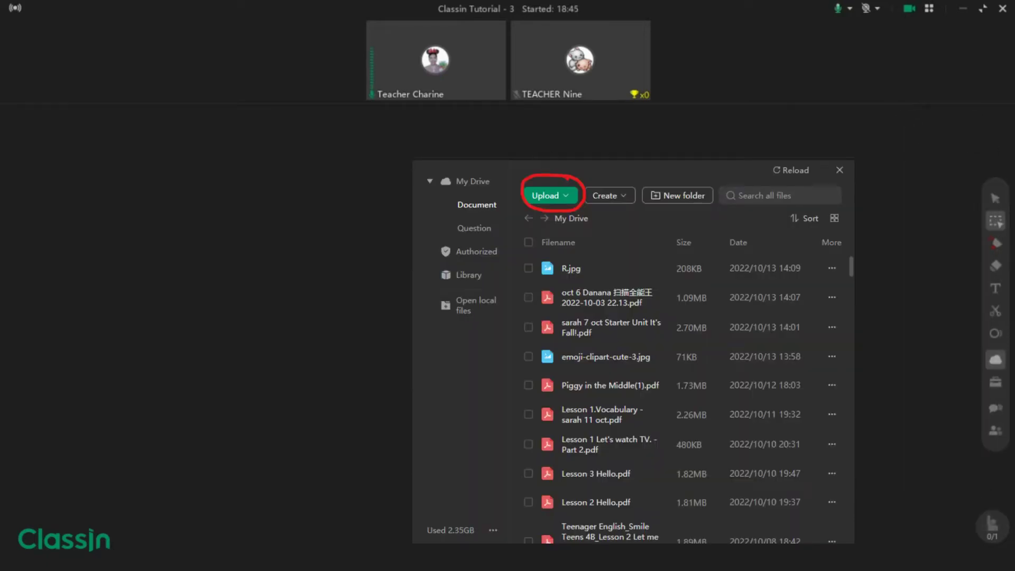
{"action": "left_click", "coordinate": [996, 243]}
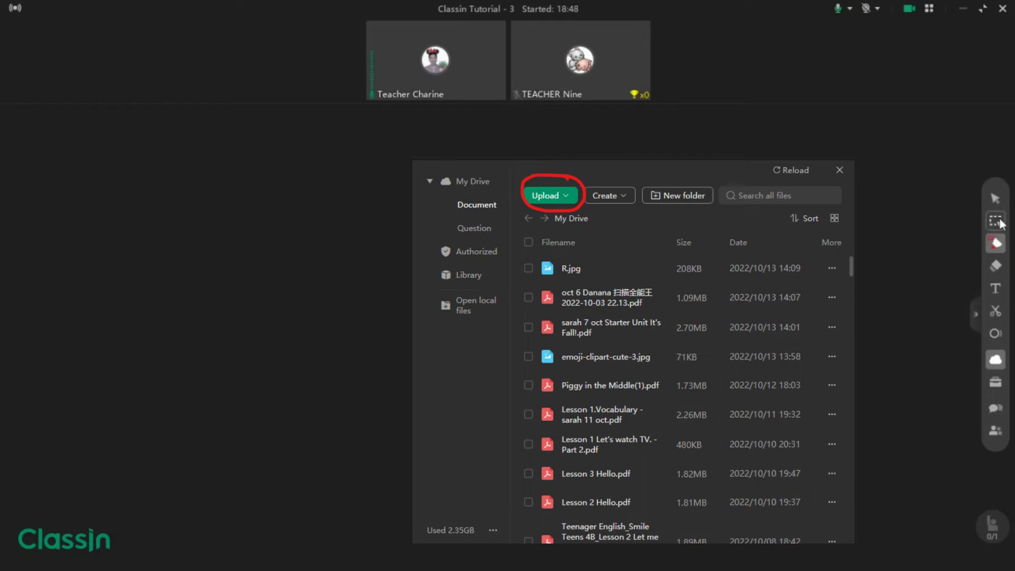
{"action": "left_click", "coordinate": [997, 221]}
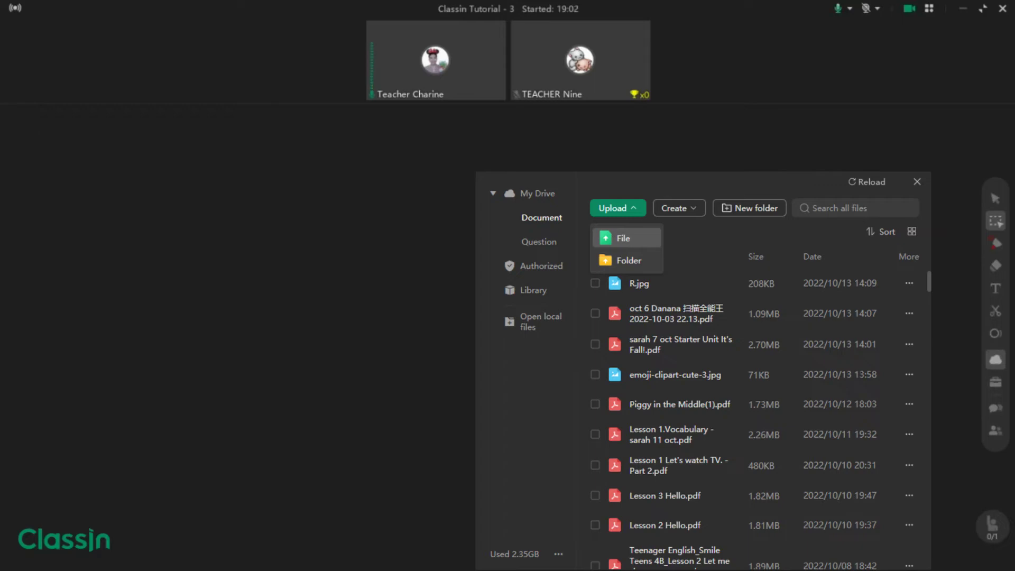
Open the chooser for uploading a file from the classroom to My Drive, and cancel it
{"action": "left_click", "coordinate": [624, 238]}
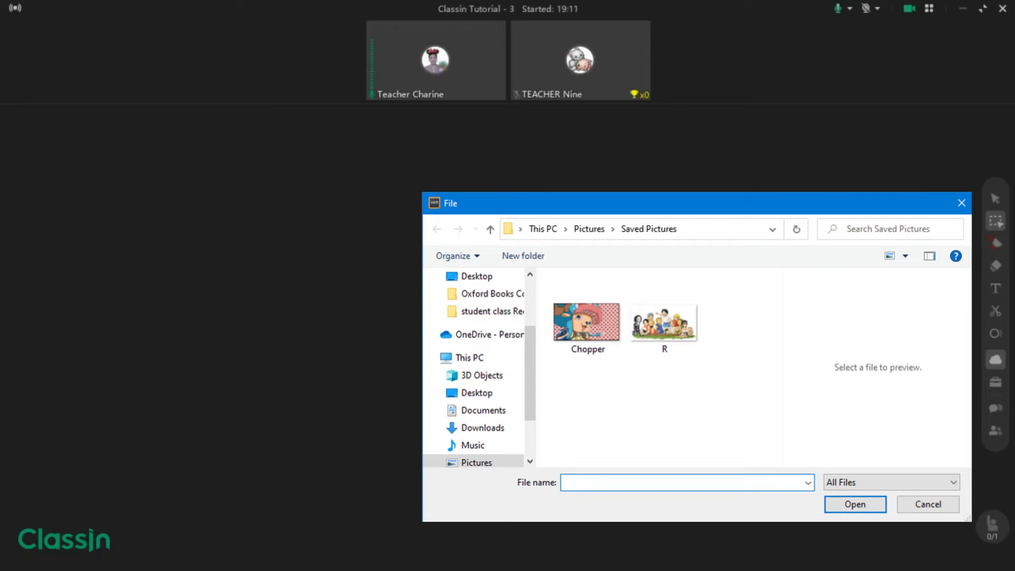
{"action": "left_click", "coordinate": [928, 504]}
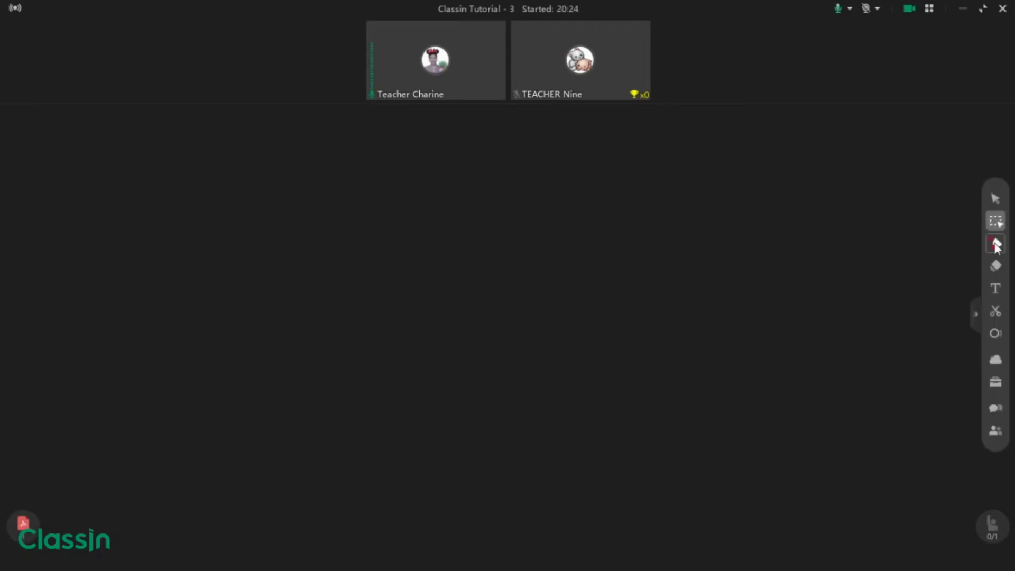
Pull the student's and the teacher's video windows out of the video row onto the blackboard
{"action": "left_click", "coordinate": [996, 243]}
{"action": "left_click_drag", "start_coordinate": [587, 69], "coordinate": [777, 254]}
{"action": "left_click_drag", "start_coordinate": [448, 72], "coordinate": [254, 274]}
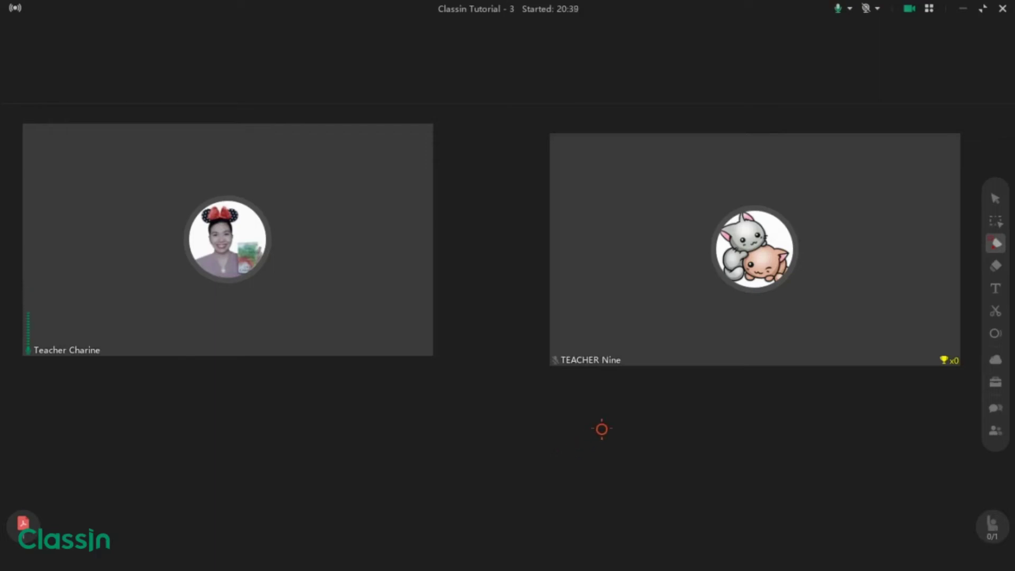
Align the two video windows side by side along the blackboard's upper edge, with the selection tool active
{"action": "mouse_move", "coordinate": [799, 302]}
{"action": "left_mouse_down"}
{"action": "mouse_move", "coordinate": [793, 284]}
{"action": "mouse_move", "coordinate": [807, 299]}
{"action": "left_mouse_up"}
{"action": "left_click_drag", "start_coordinate": [233, 263], "coordinate": [249, 244]}
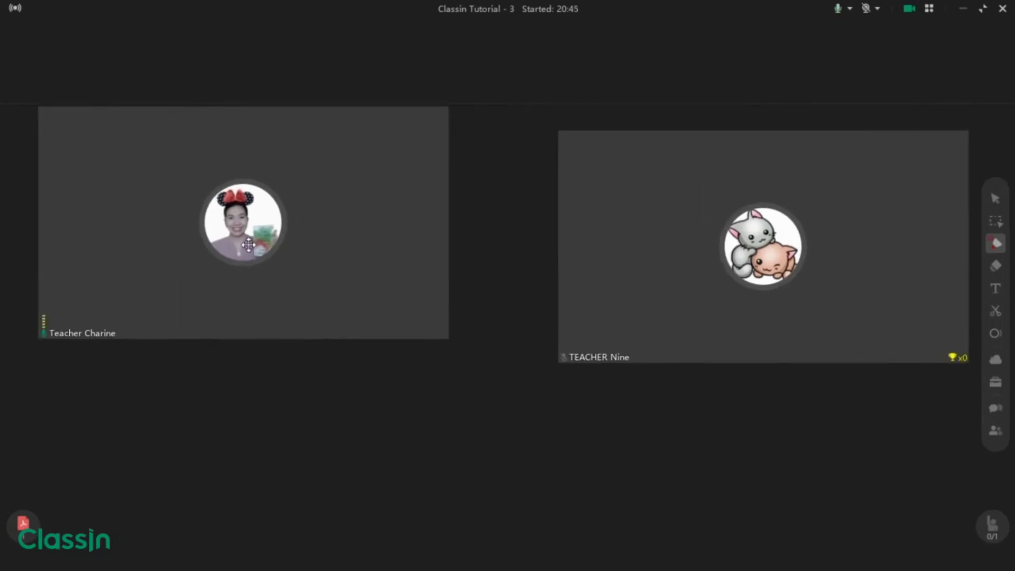
{"action": "left_click_drag", "start_coordinate": [772, 302], "coordinate": [746, 274]}
{"action": "left_click", "coordinate": [996, 221]}
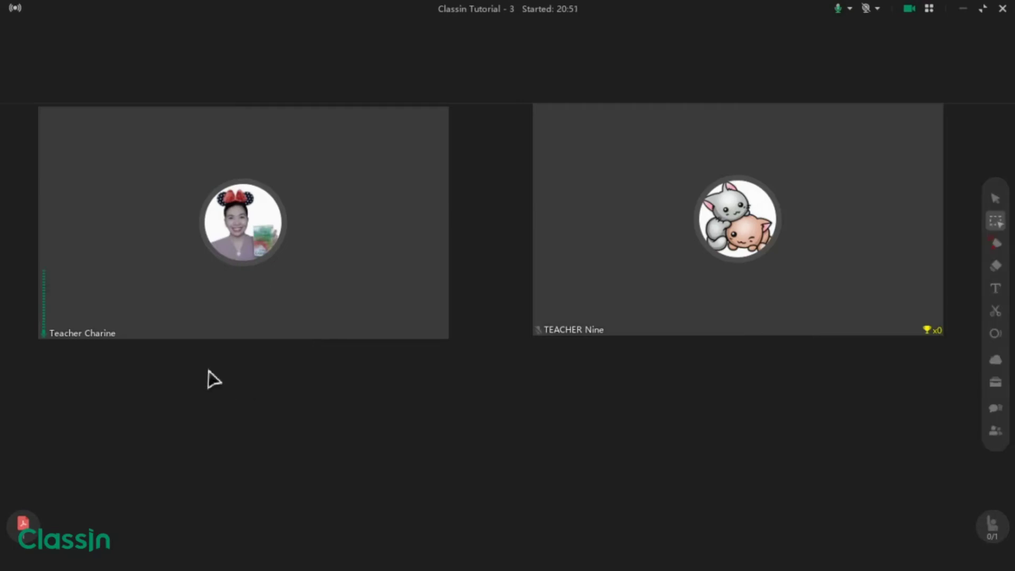
{"action": "left_click_drag", "start_coordinate": [237, 287], "coordinate": [254, 291]}
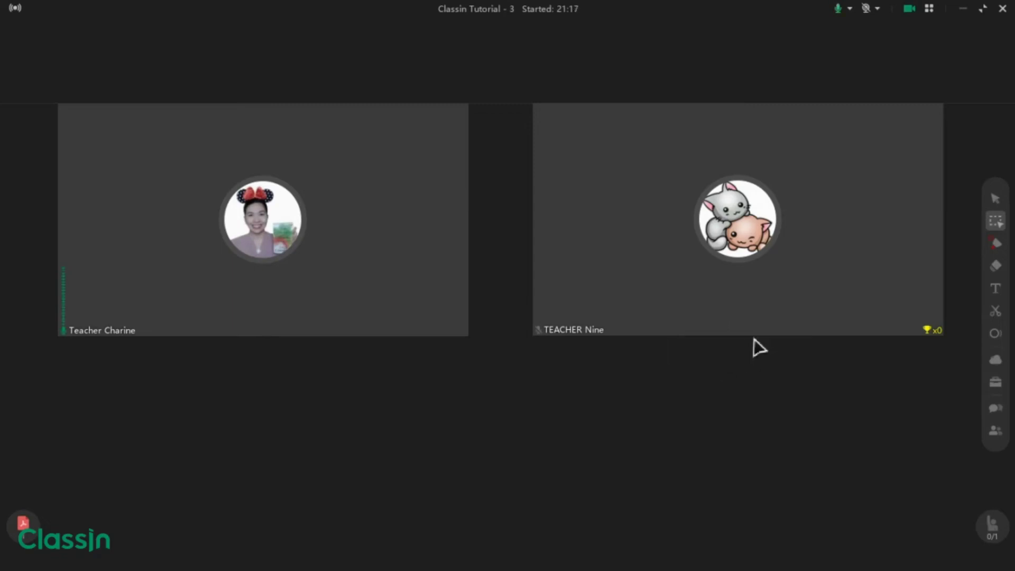
Award the student a trophy, and give all students one more through the teacher's own video controls
{"action": "left_click", "coordinate": [755, 351]}
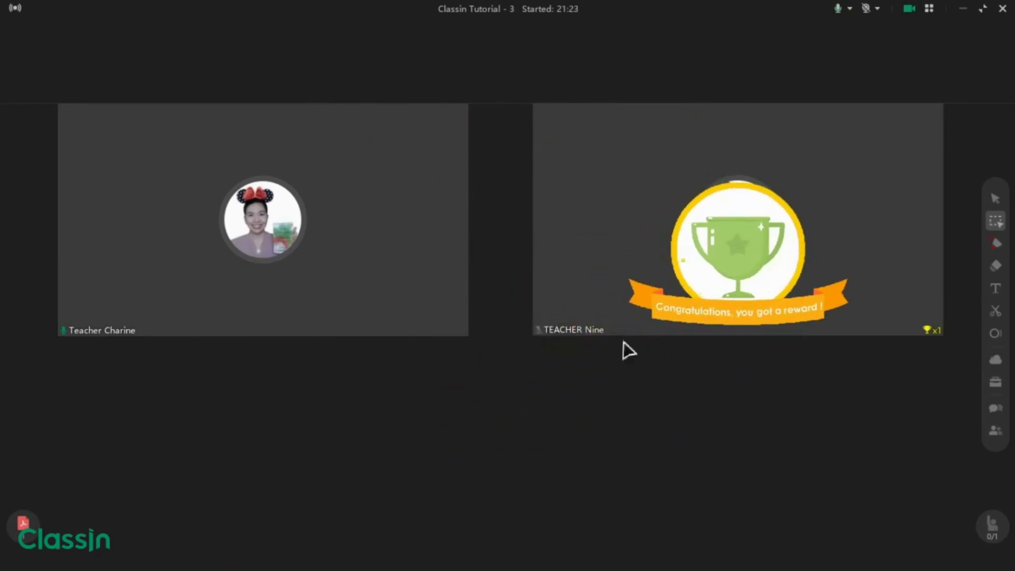
{"action": "left_click", "coordinate": [279, 352]}
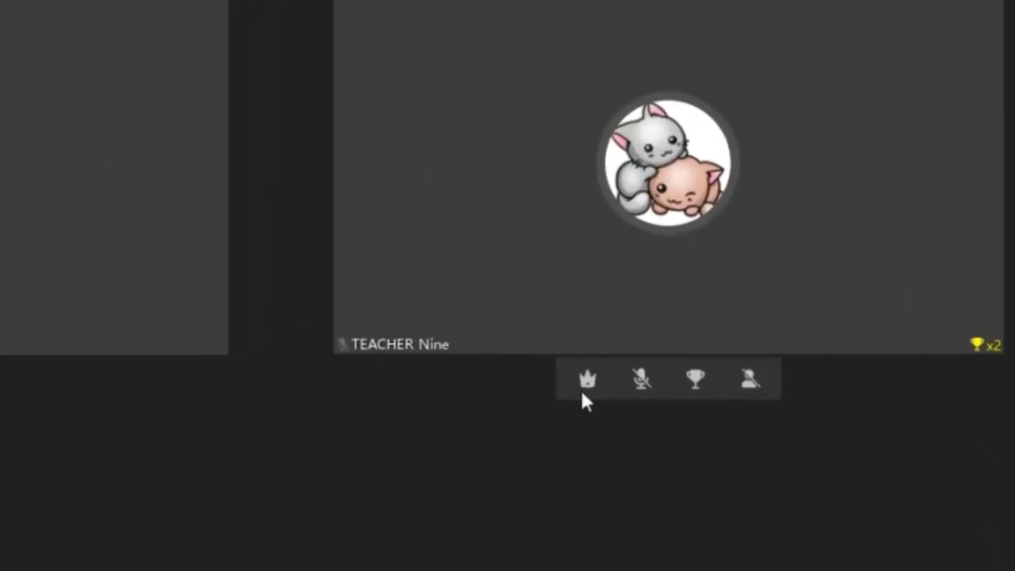
Authorize the student to write on the blackboard, and withdraw the authorization after the student has drawn
{"action": "left_click", "coordinate": [494, 418]}
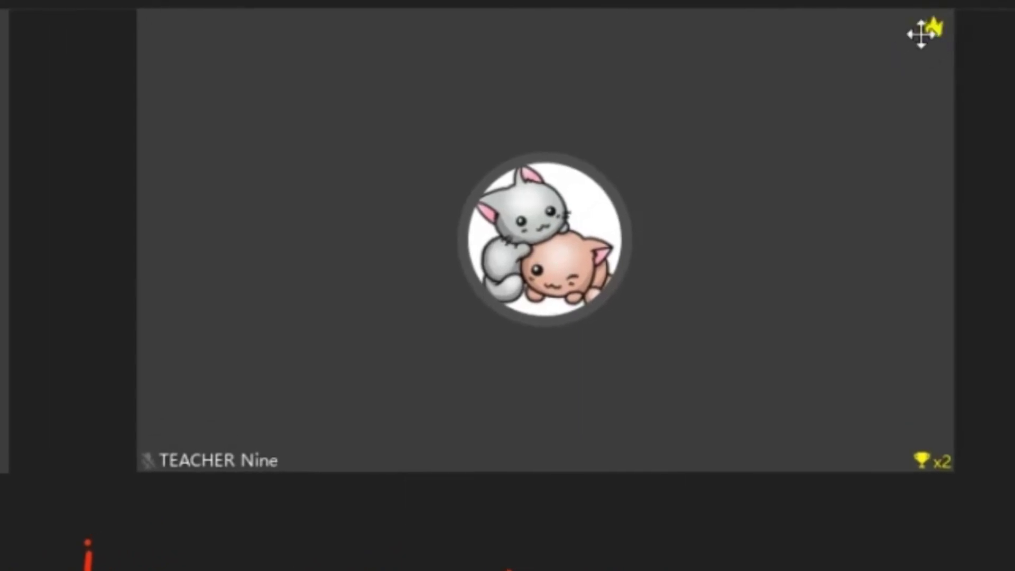
{"action": "mouse_move", "coordinate": [734, 120]}
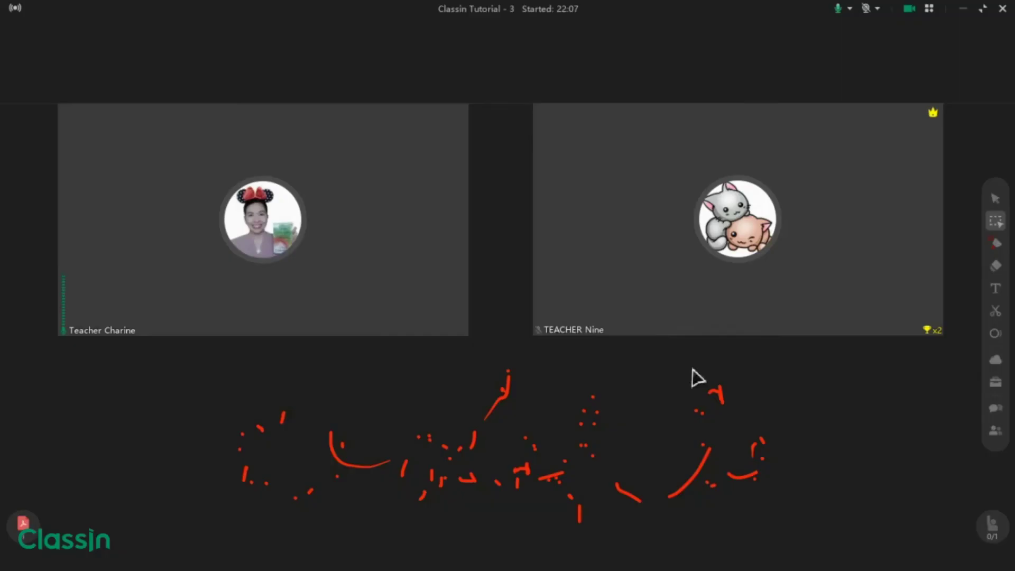
{"action": "left_click", "coordinate": [688, 351]}
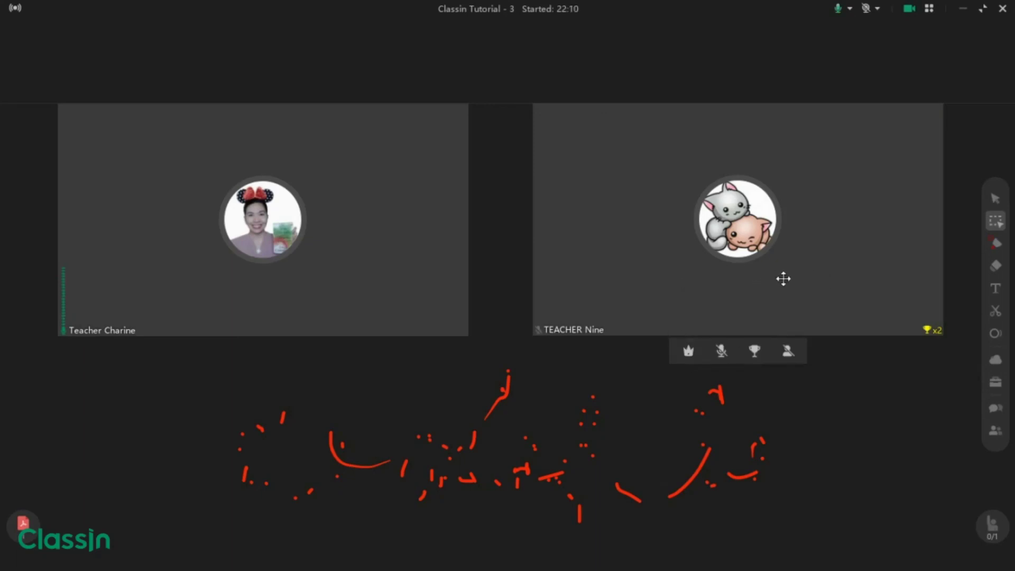